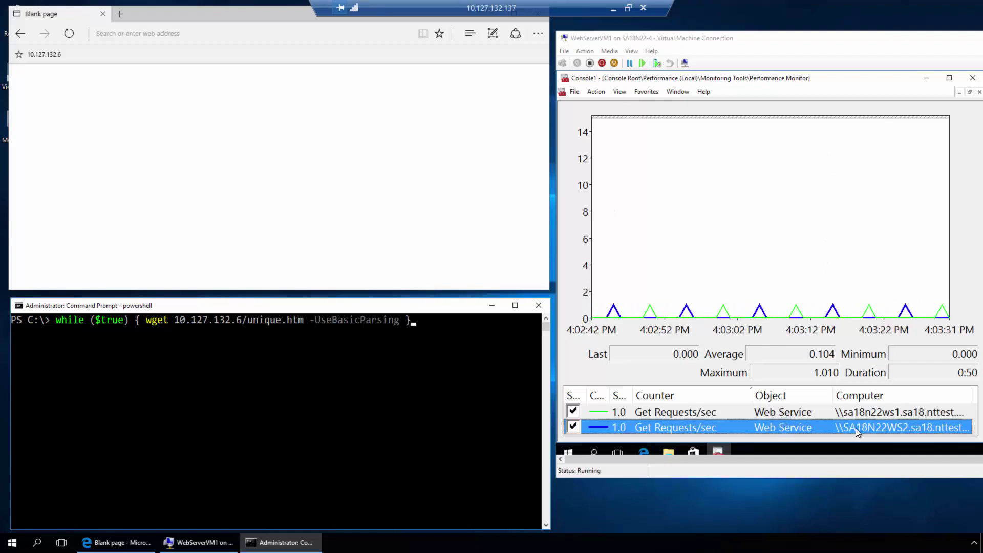
Highlight the WS1 and WS2 request counters, then load 10.127.132.6/unique.htm in Edge
left_click(886, 416)
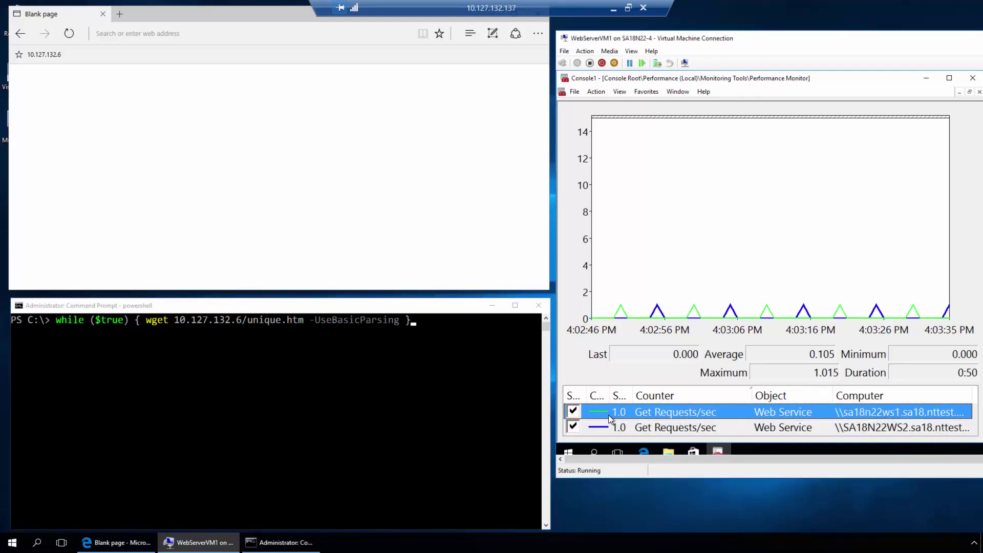
left_click(650, 429)
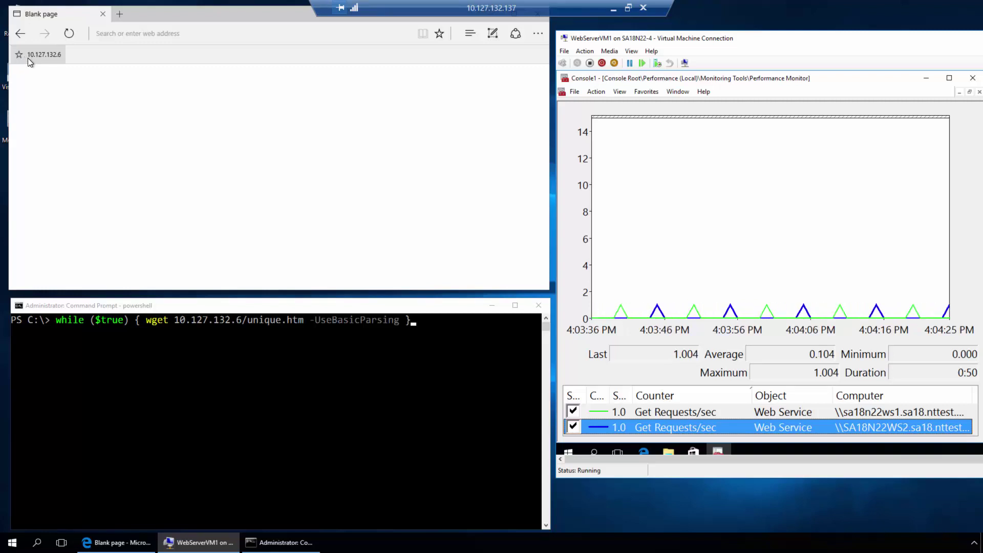
left_click(44, 55)
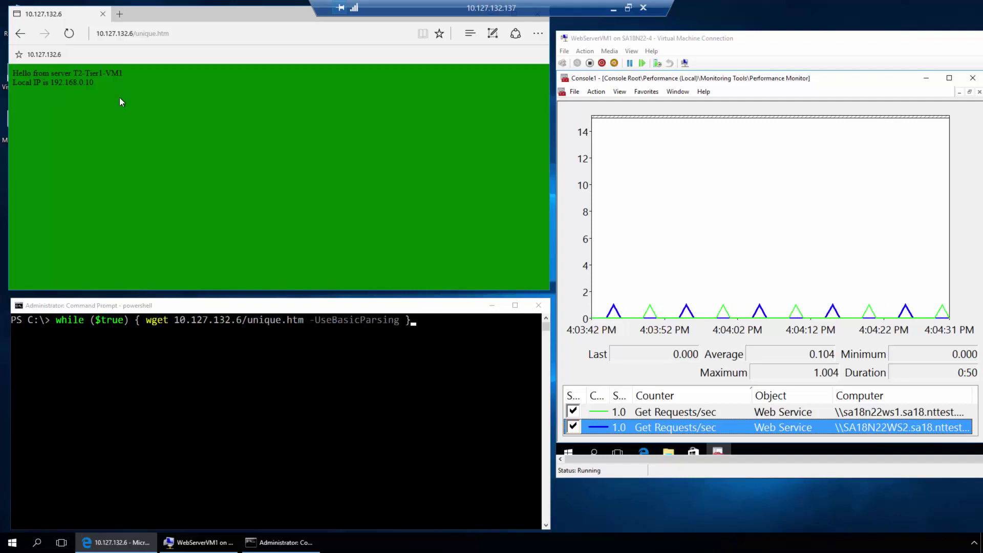
Reload unique.htm fifteen times so the responses alternate between green VM1 and blue VM2
left_click(71, 36)
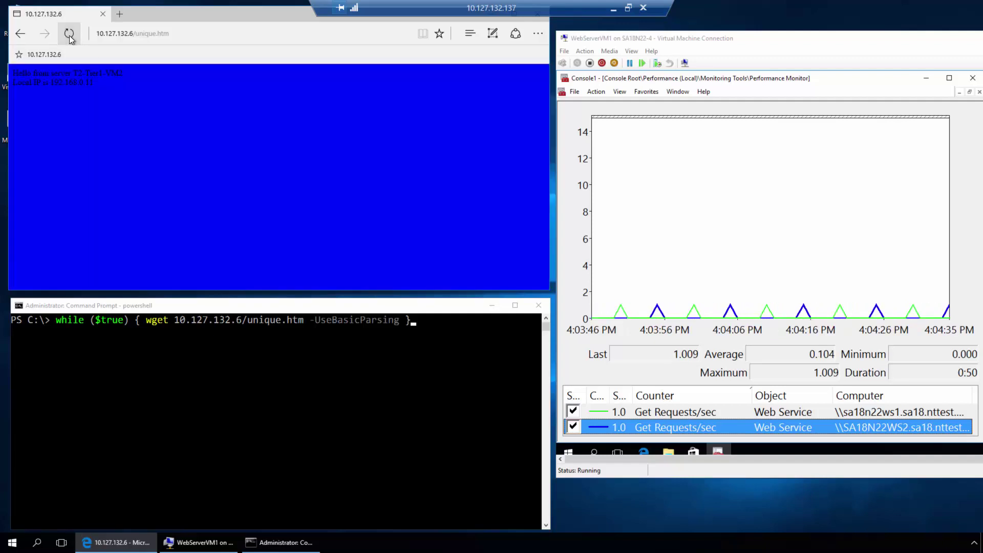
left_click(70, 37)
left_click(70, 37)
left_click(70, 37)
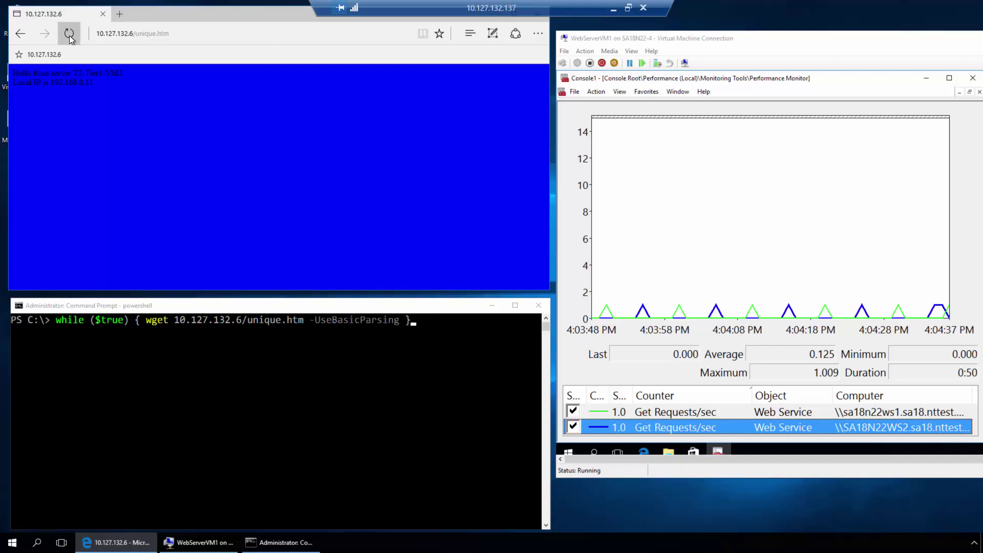
left_click(70, 37)
left_click(70, 37)
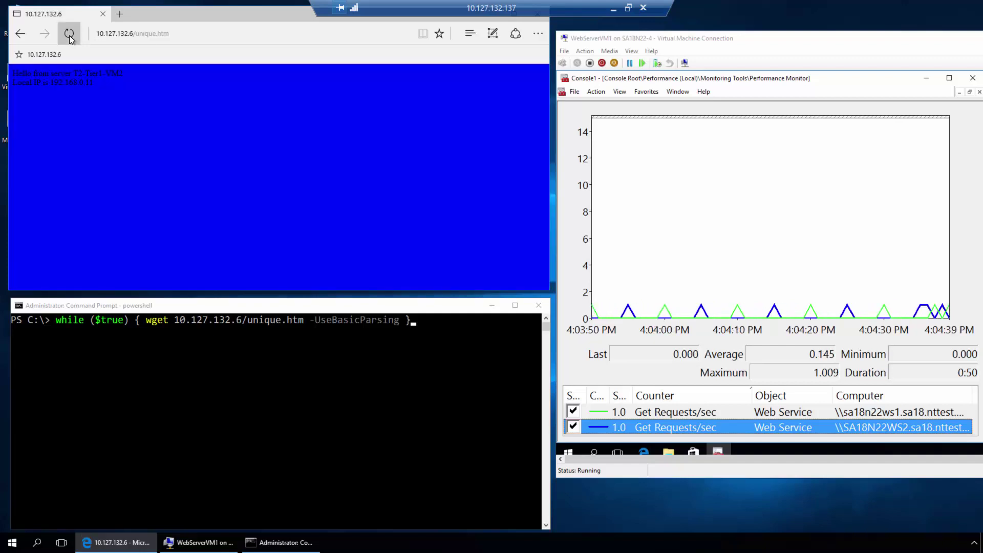
left_click(69, 35)
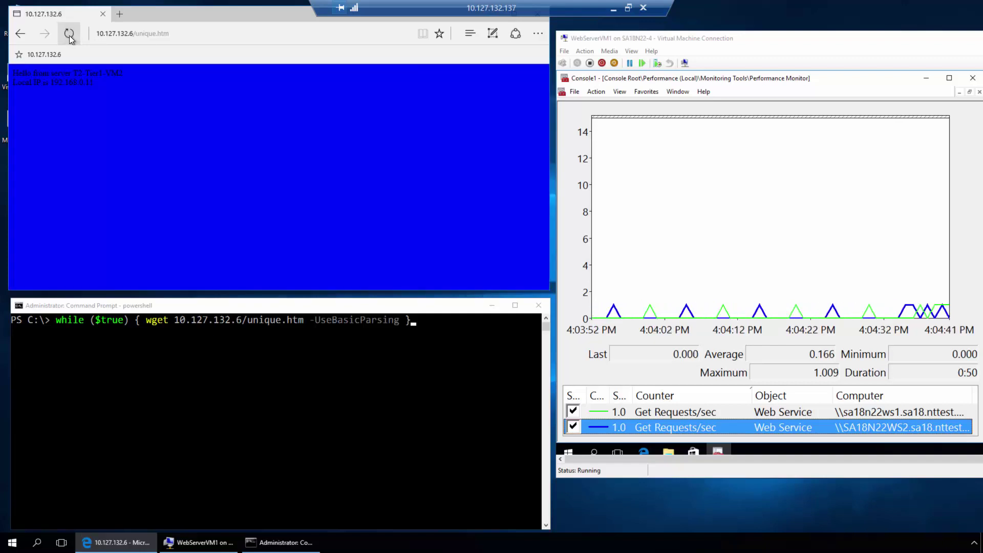
left_click(70, 35)
left_click(69, 36)
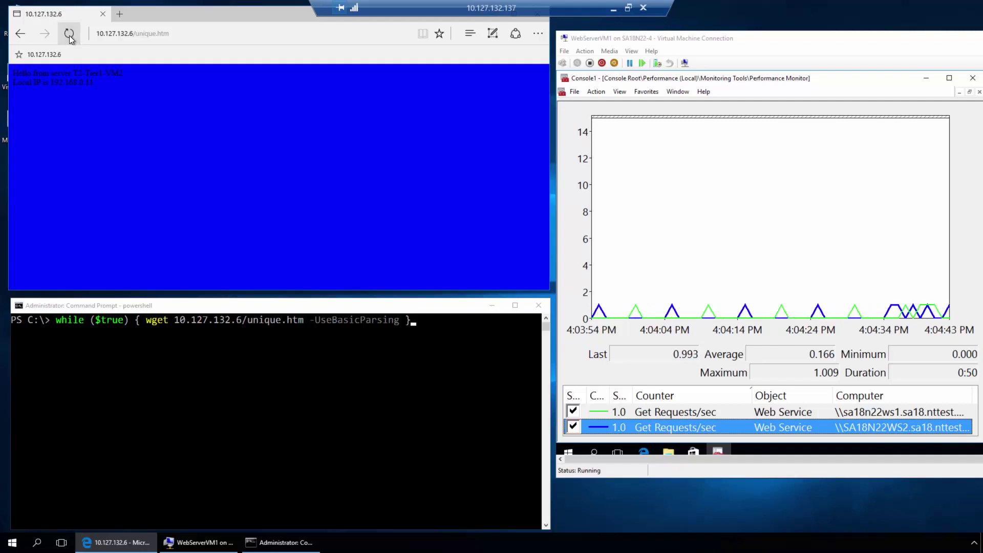
left_click(69, 36)
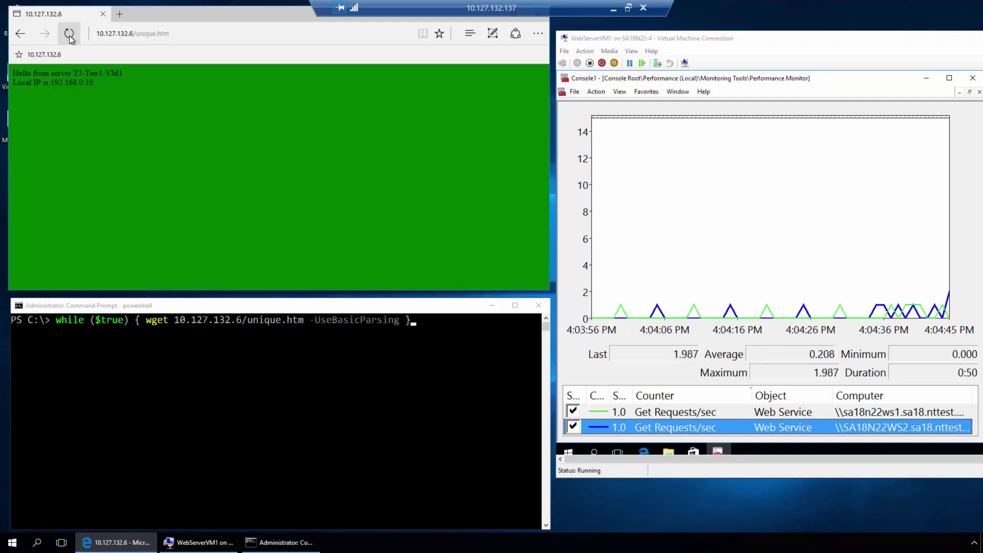
left_click(70, 36)
left_click(70, 35)
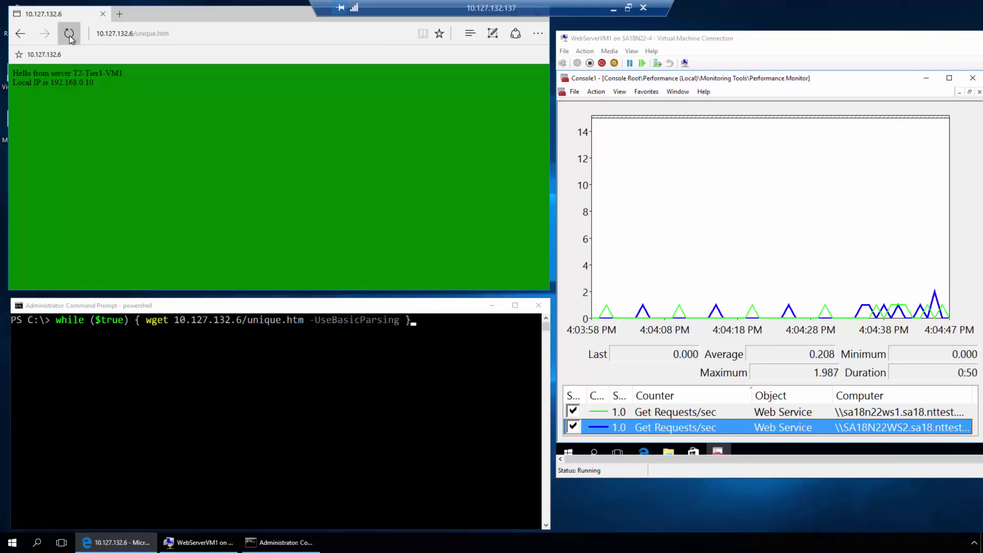
left_click(69, 35)
left_click(69, 36)
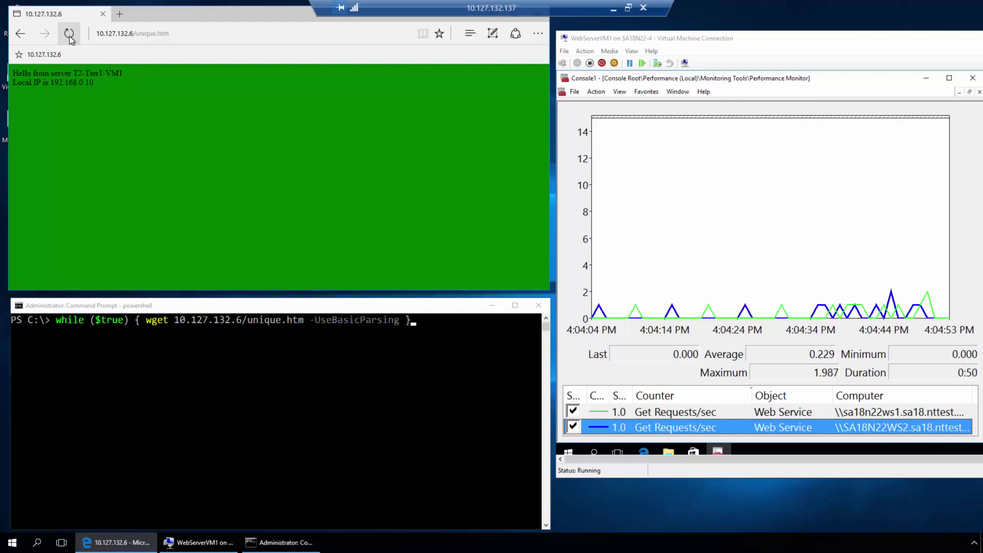
left_click(69, 35)
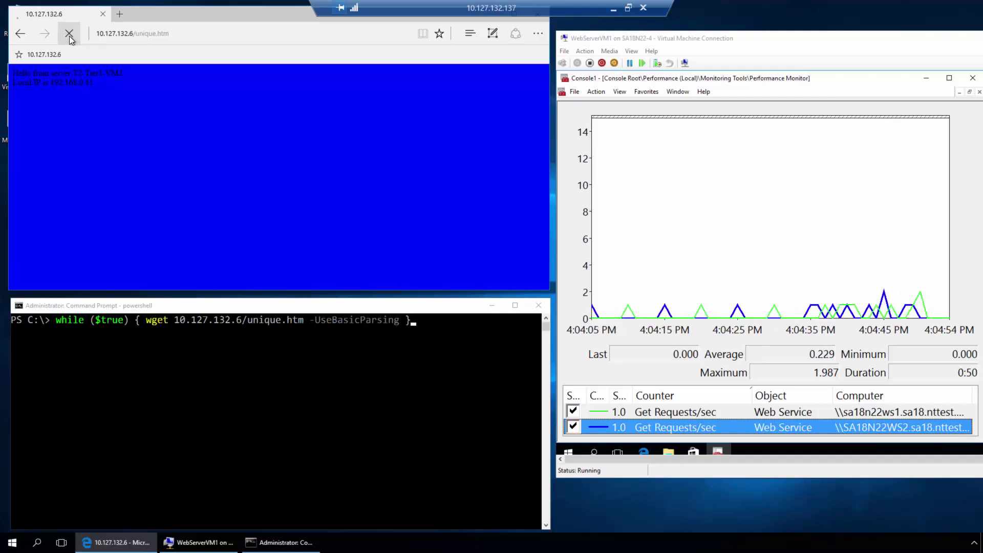
Start the endless Invoke-WebRequest loop in PowerShell and reload the Edge page several times
left_click(161, 310)
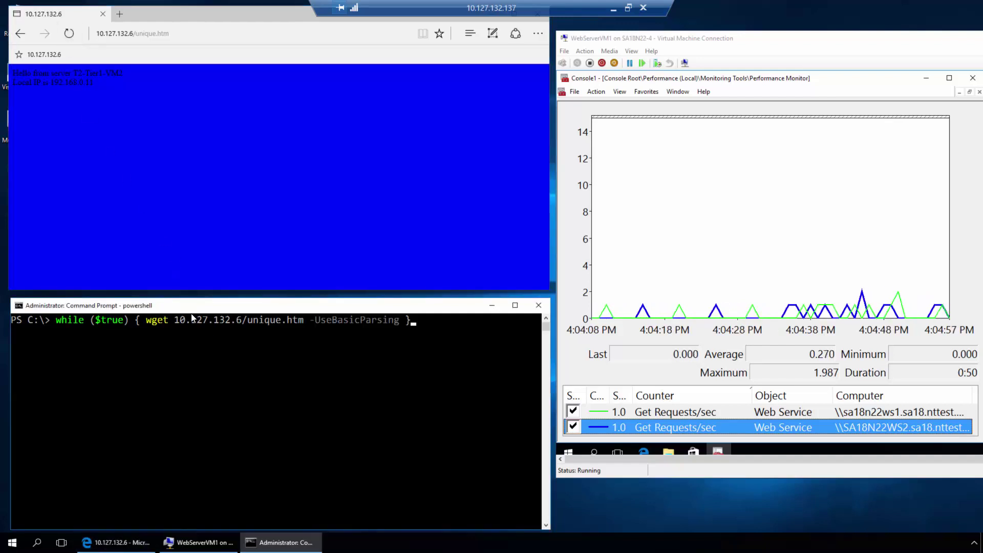
key("Return")
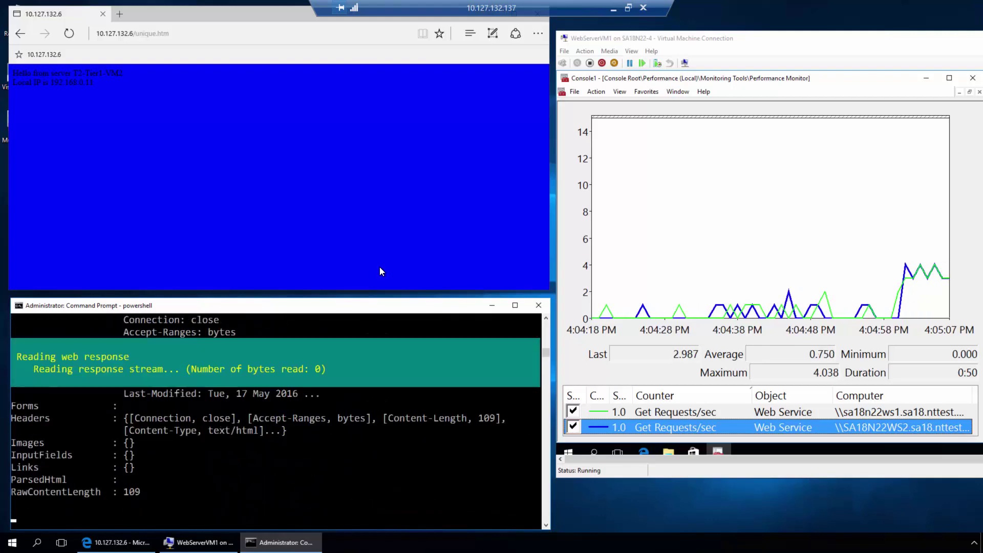
left_click(68, 34)
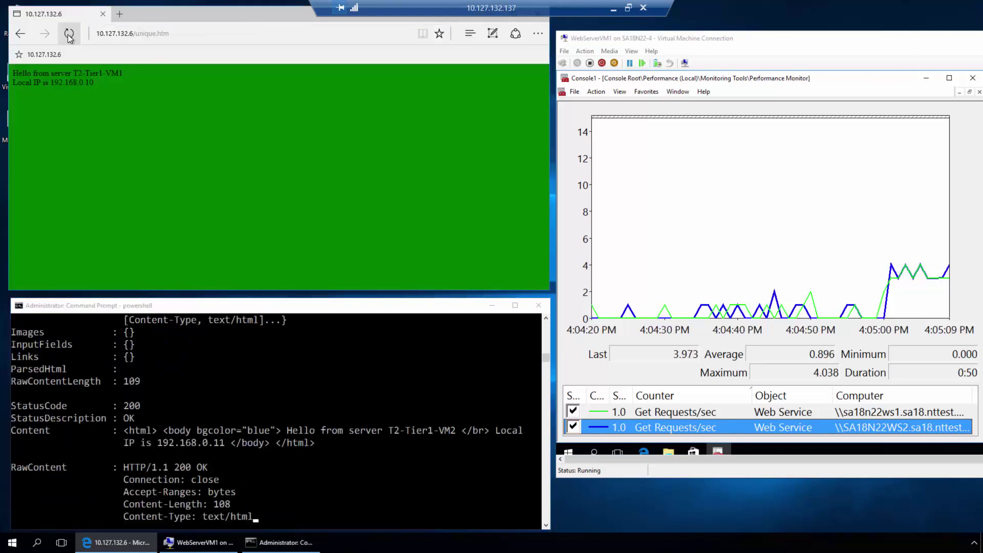
left_click(69, 34)
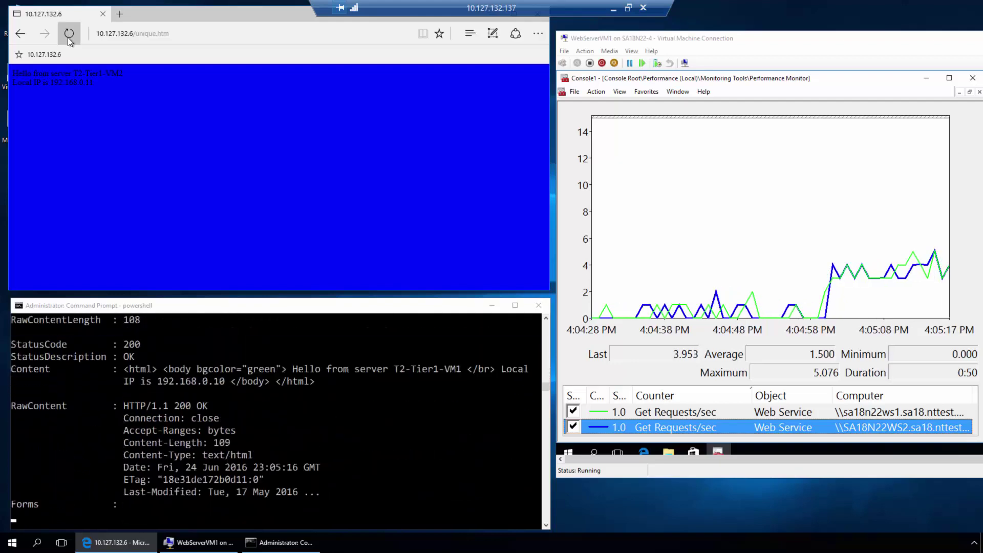
left_click(69, 38)
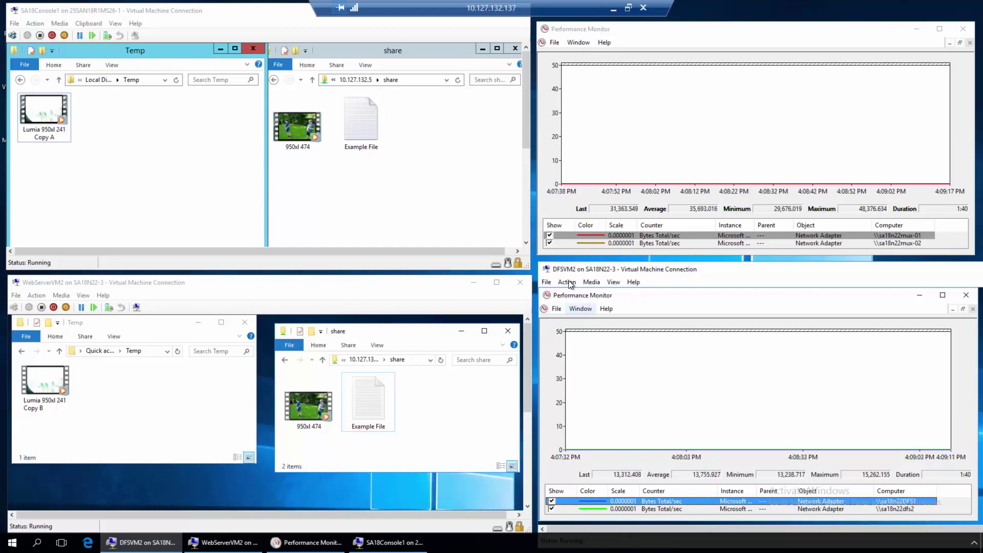
On WebServerVM2, widen the share window to show the full \\10.127.132.5\share path
left_click(421, 401)
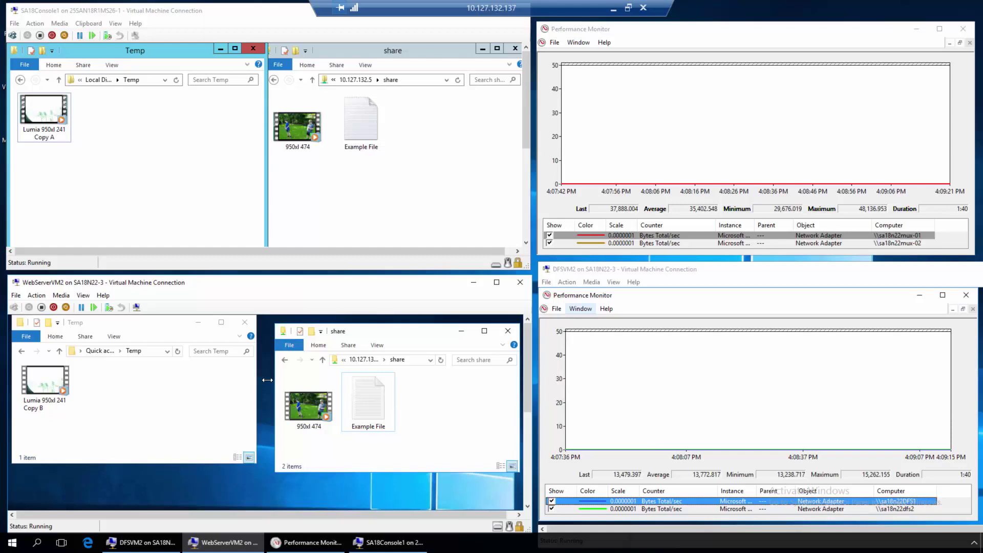
left_click_drag(274, 381, 262, 380)
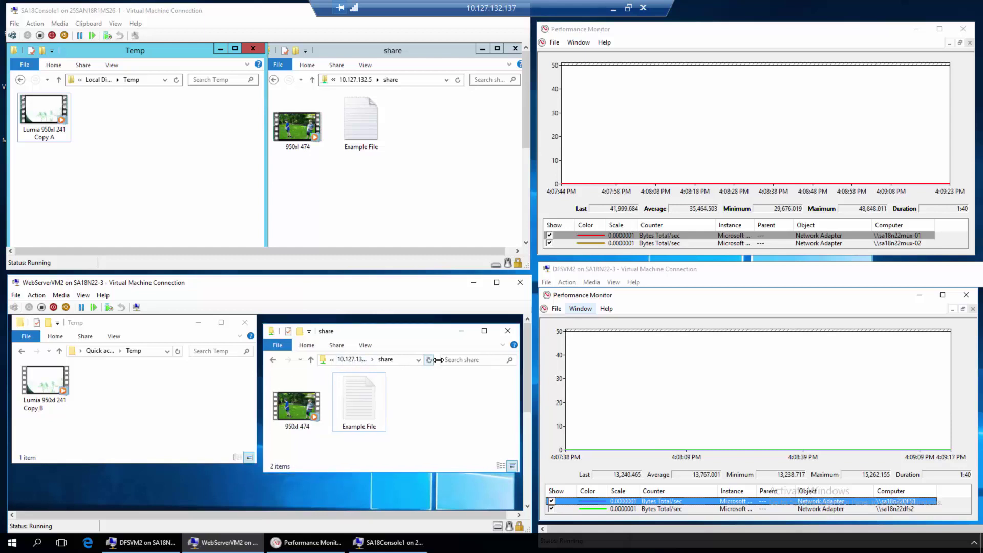
left_click_drag(455, 360, 462, 361)
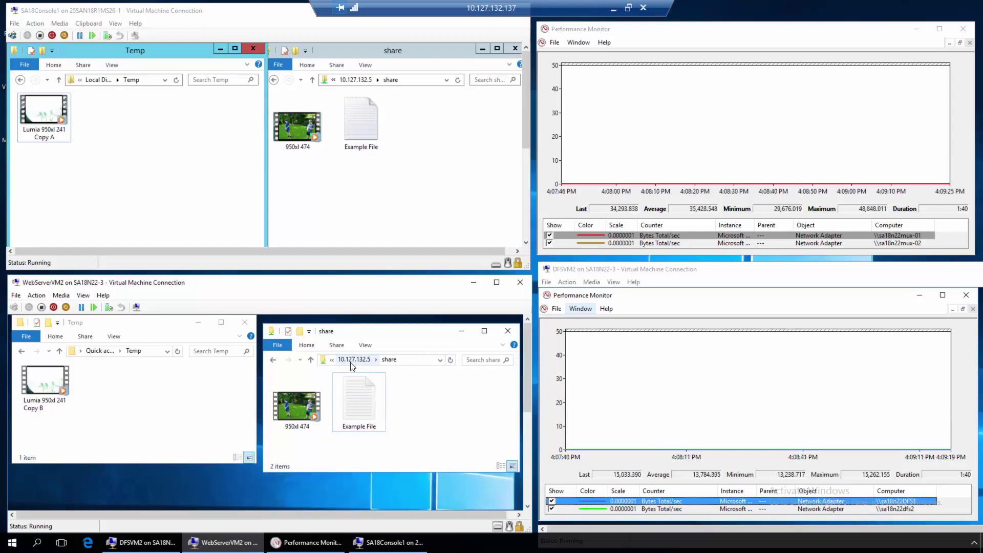
left_click(410, 363)
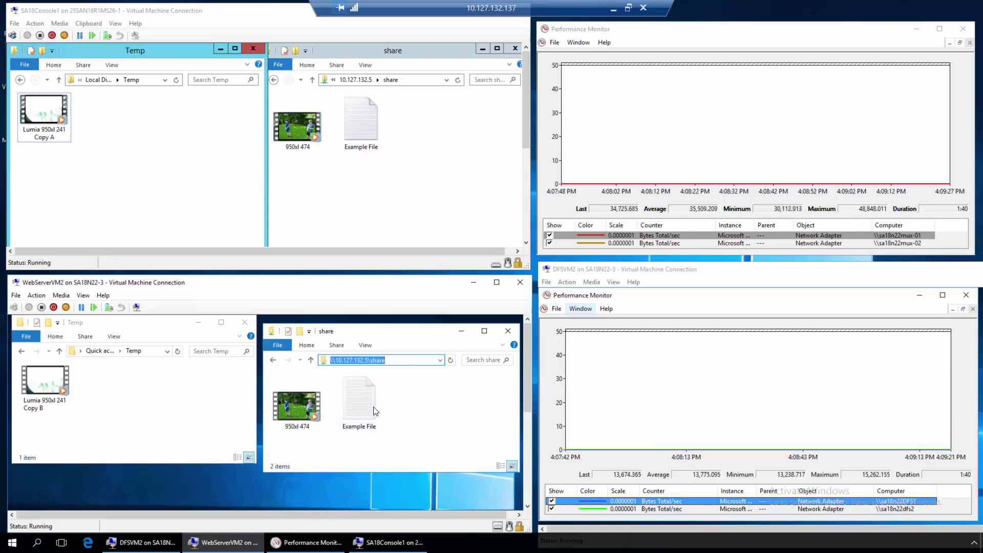
left_click(356, 224)
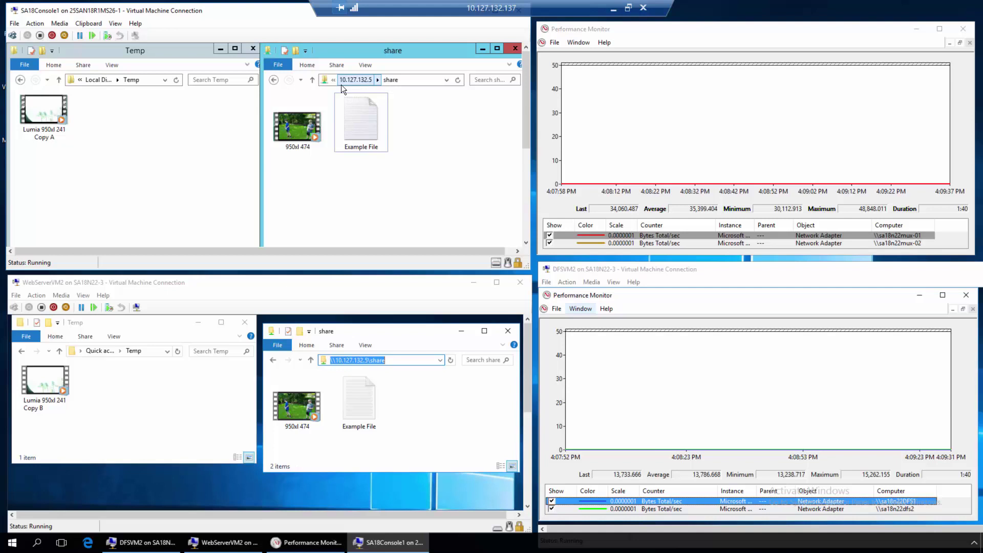
Rename Example File to 'Renamed File' and deselect it
left_click(369, 149)
type("Renamed File")
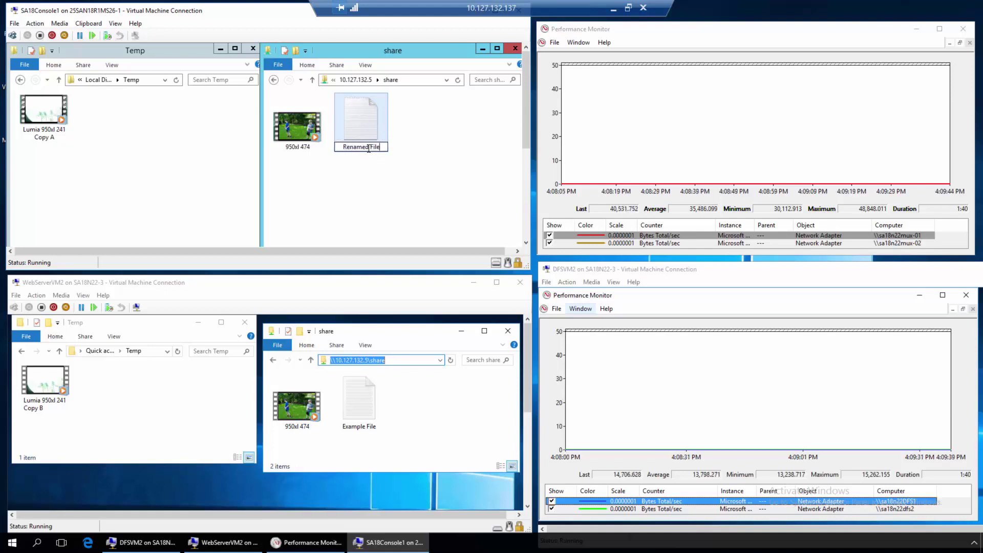
key("Return")
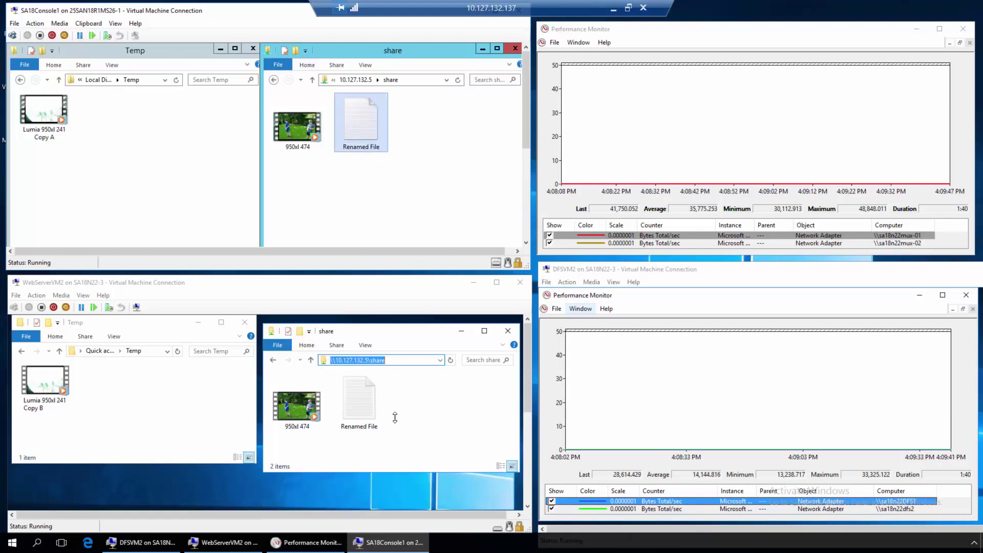
left_click(358, 202)
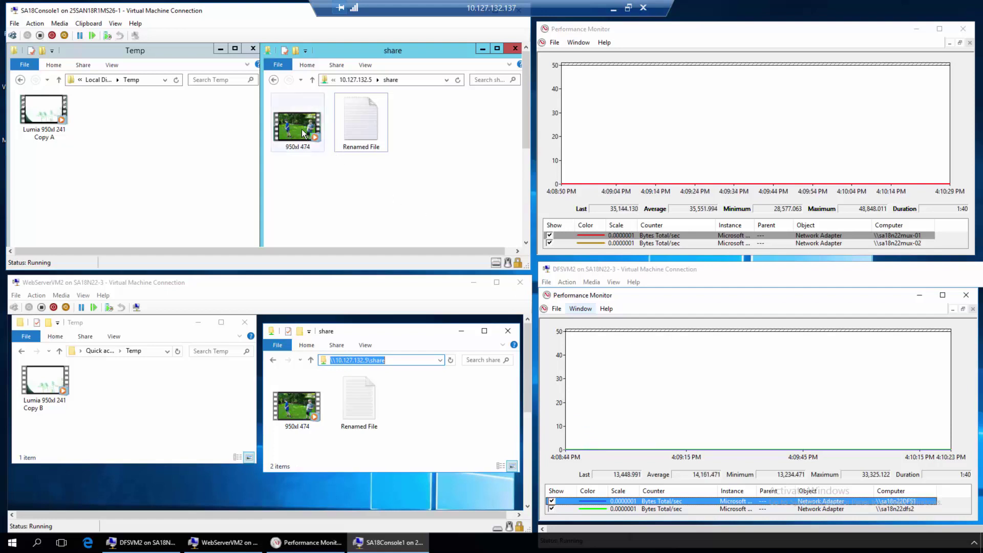
Drag the 950xl 474 video from the share into Temp, then select Lumia 950xl 241 Copy A
left_click_drag(303, 131, 155, 144)
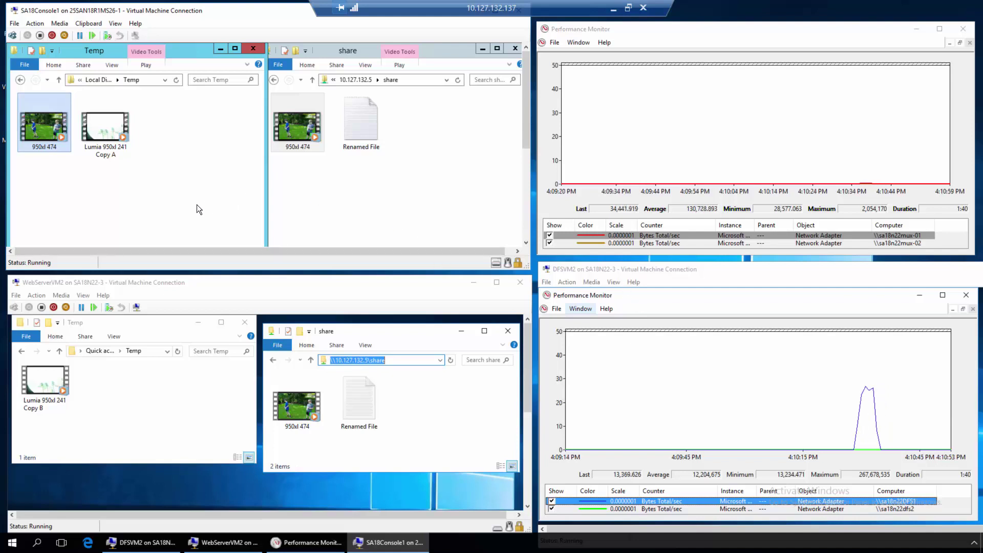
left_click(107, 137)
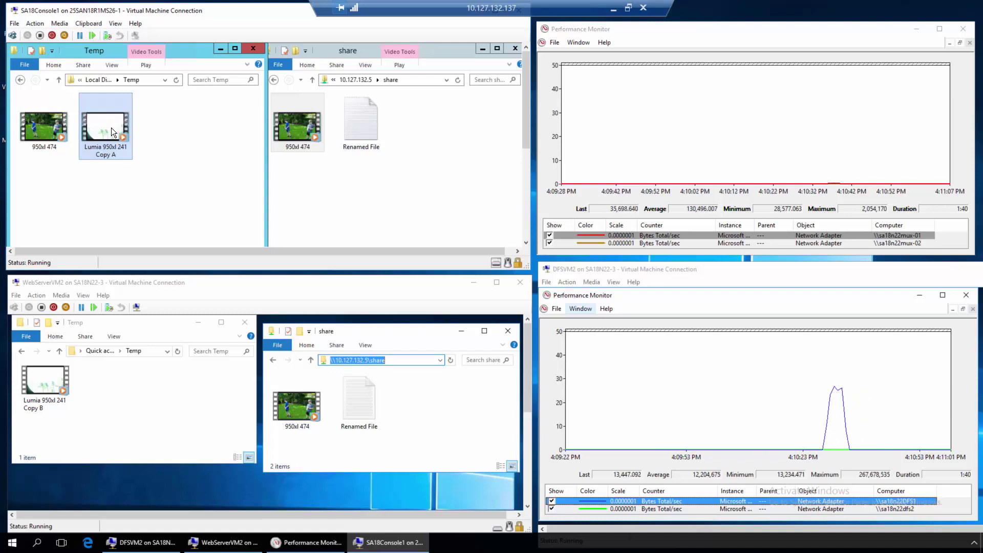
Copy Lumia 950xl 241 Copy A from Temp into the VIP share
left_click_drag(109, 131, 364, 205)
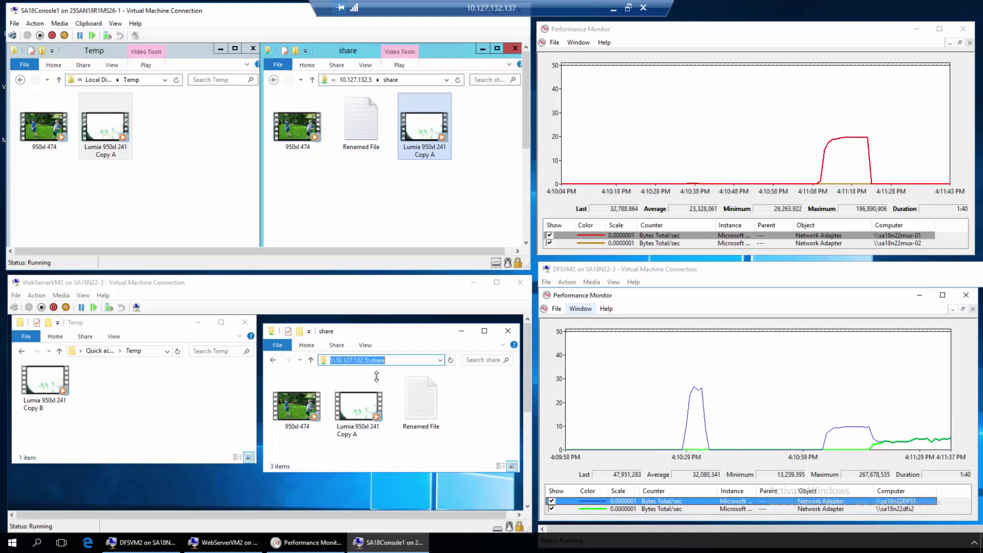
On the web server VM, drag Lumia 950xl 241 Copy B from Temp into the VIP share
left_click(194, 284)
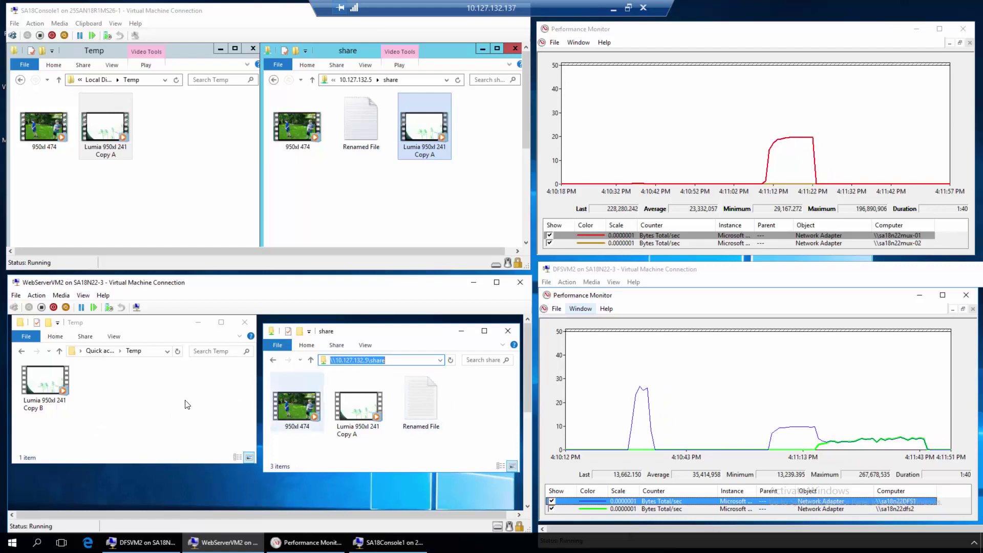
left_click(48, 391)
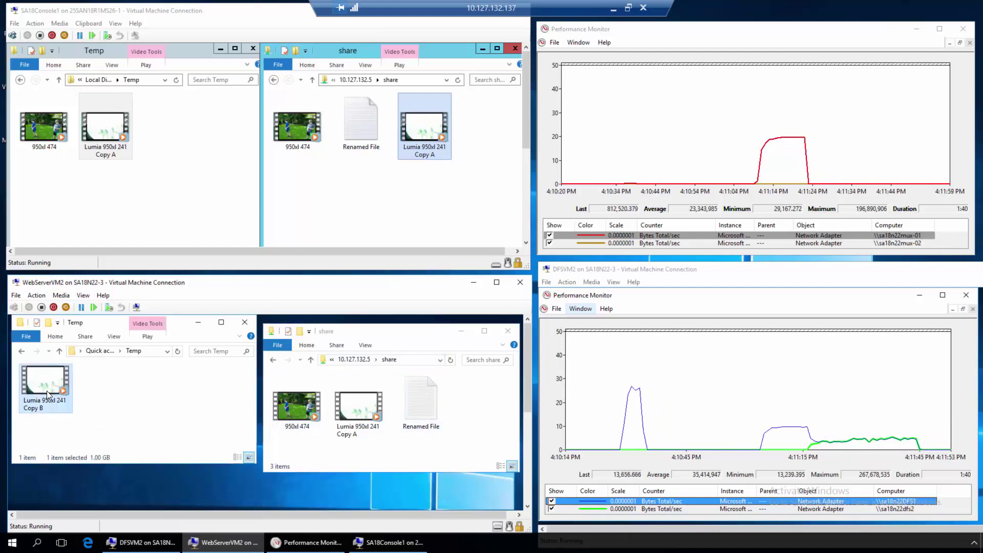
left_click_drag(40, 389, 465, 413)
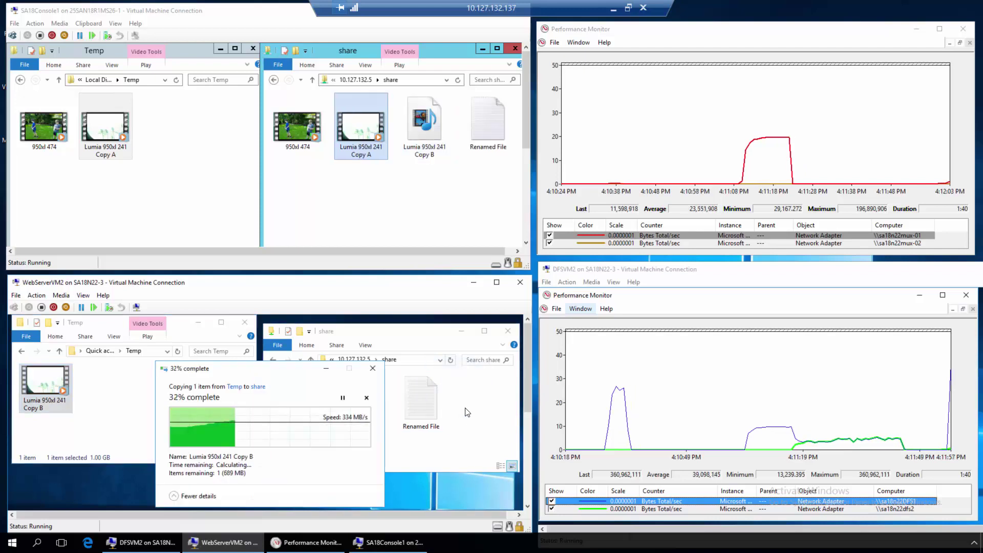